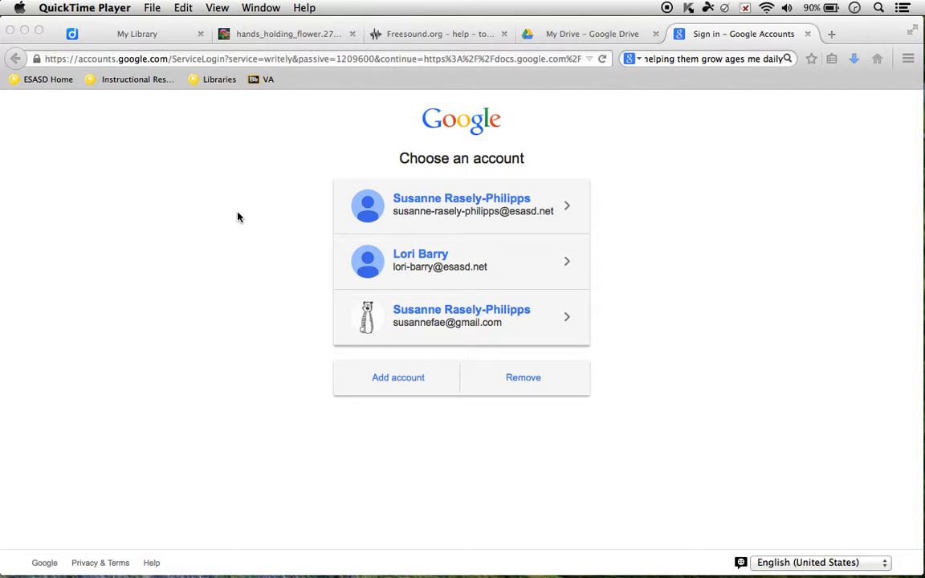
# - Go to the ESASD home page and follow the Google Apps for Education Docs shortcut
pyautogui.click(54, 80)
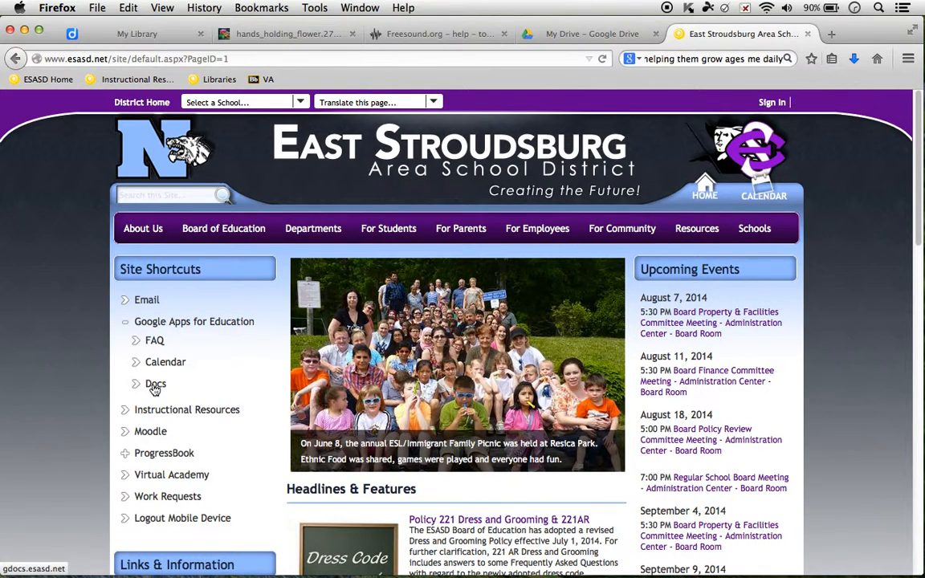
pyautogui.click(157, 323)
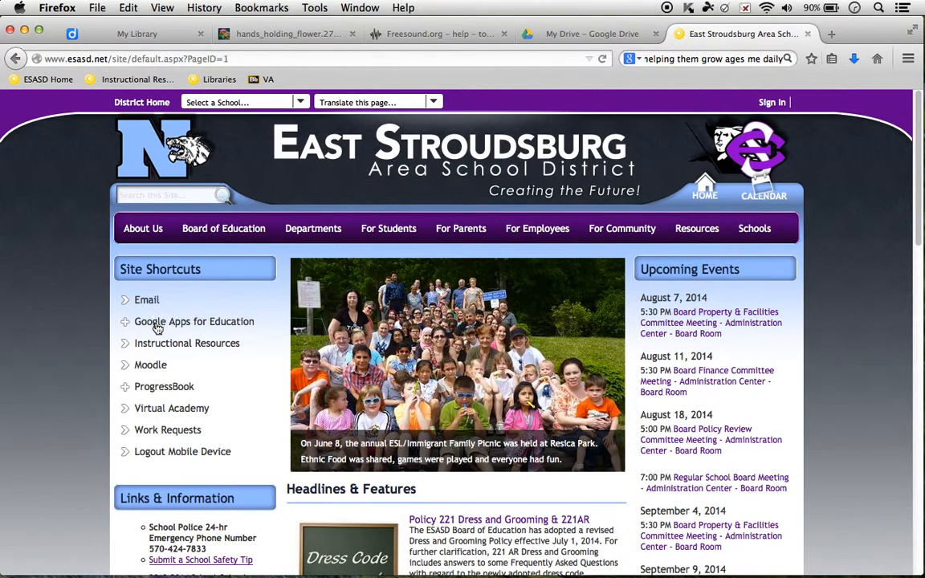
pyautogui.click(158, 325)
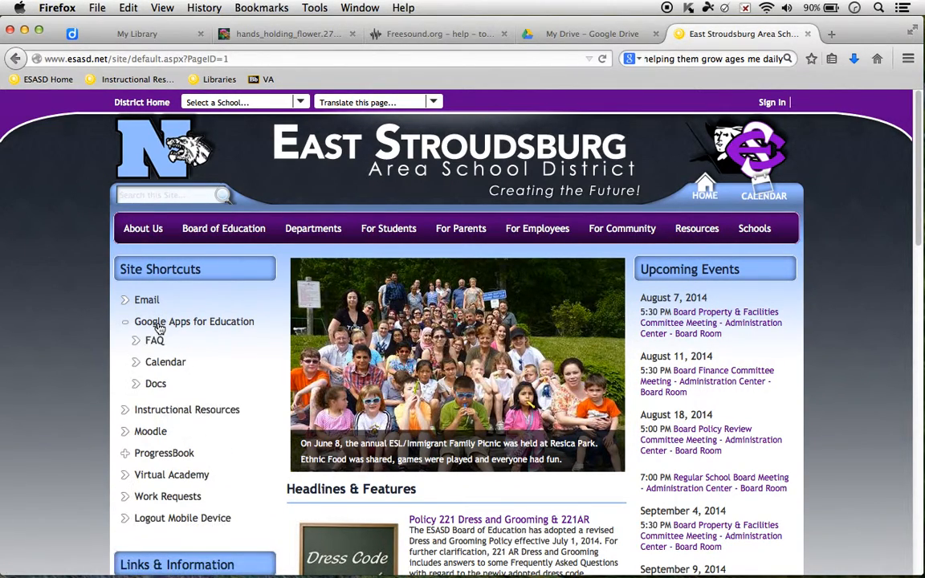
pyautogui.click(155, 386)
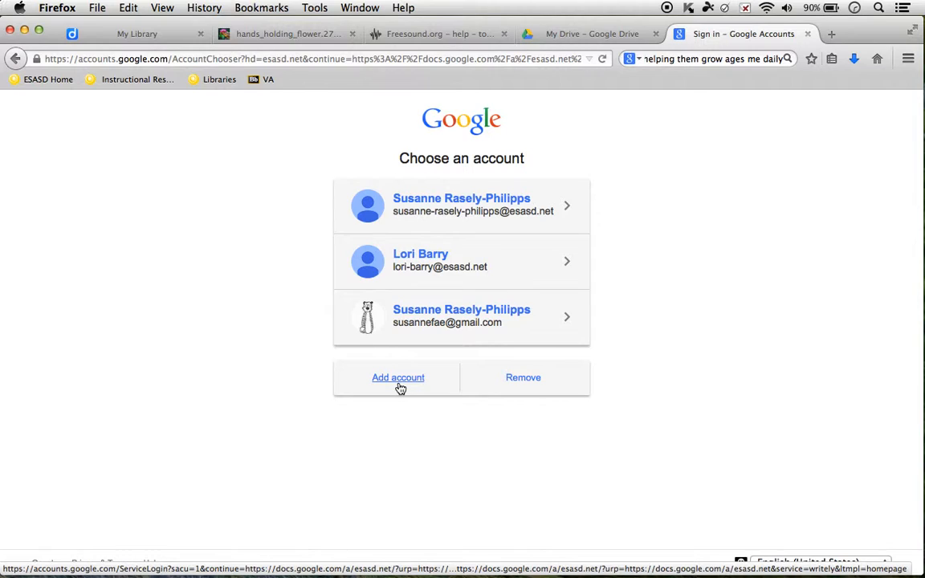
# - Choose the esasd.net account and enter its password to reach My Drive
pyautogui.click(440, 206)
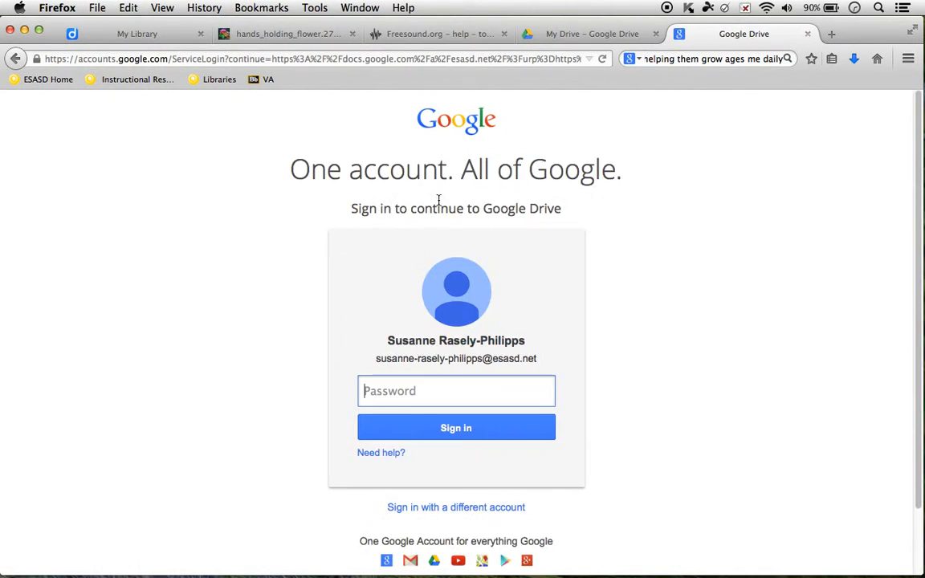
pyautogui.write('*********')
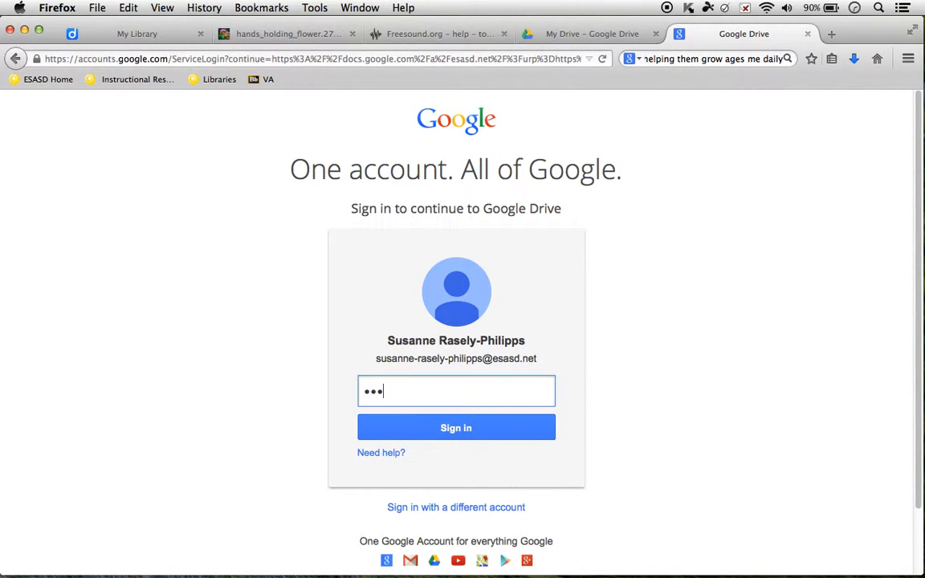
pyautogui.press('Return')
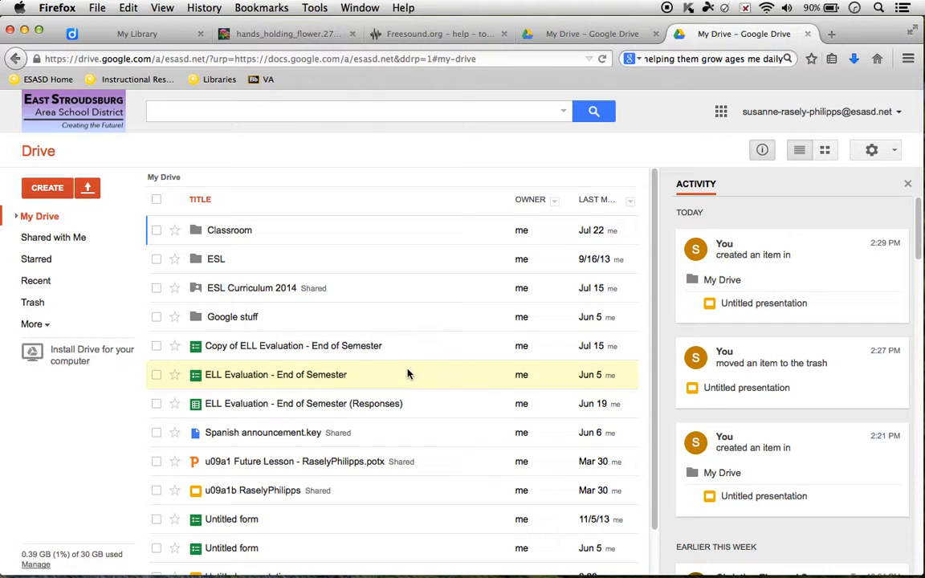
# - Create a new Presentation from Drive's CREATE menu
pyautogui.click(48, 189)
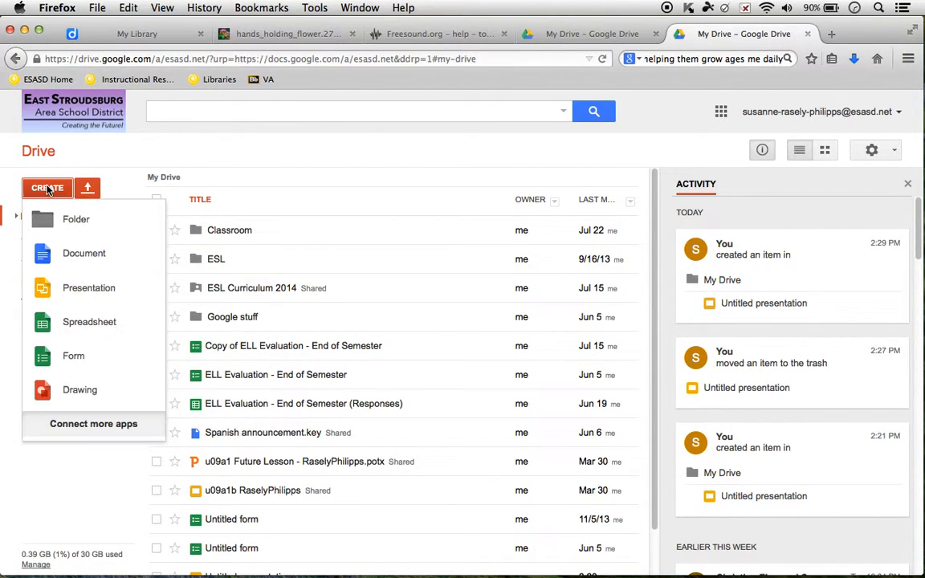
pyautogui.click(87, 290)
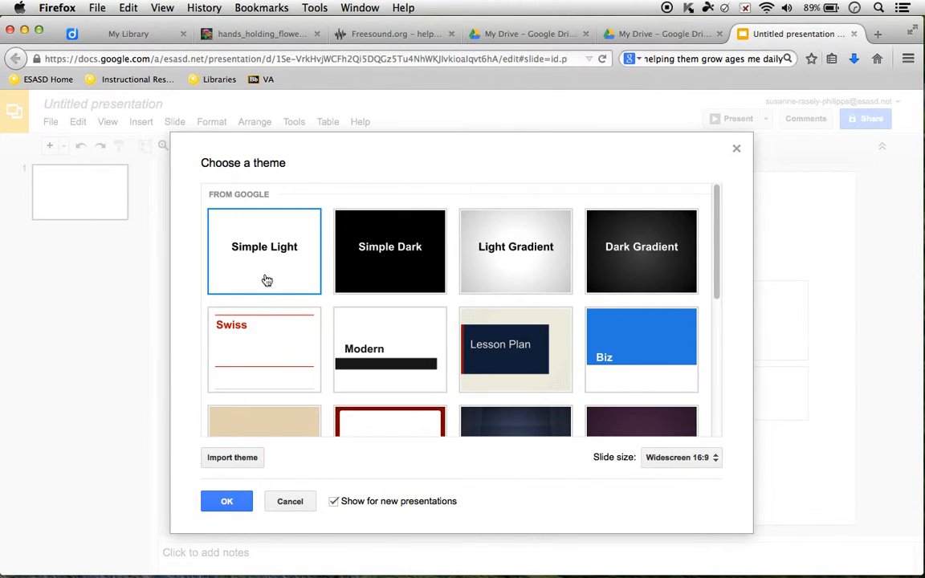
# - Keep the Simple Light theme and confirm with OK
pyautogui.click(228, 501)
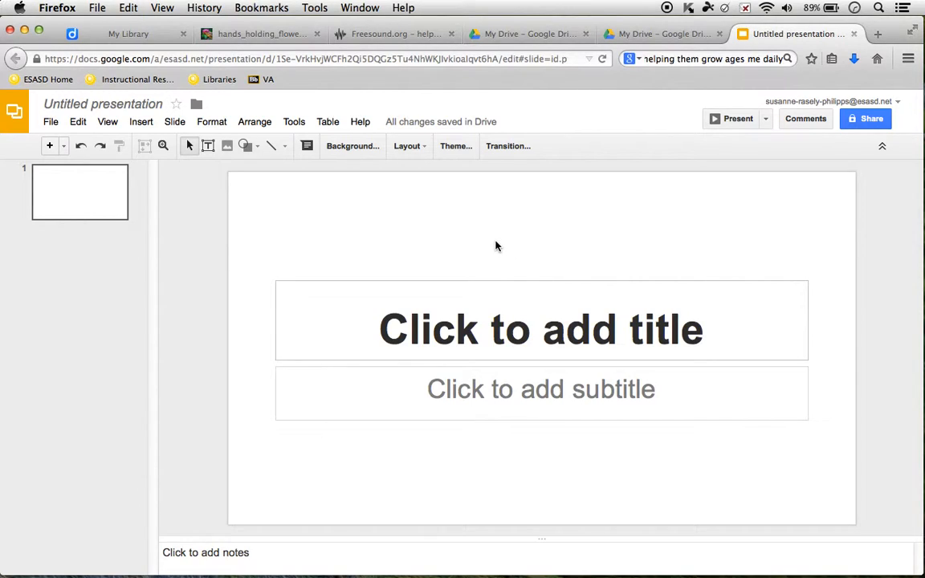
# - Switch to the hands_holding_flower tab and bring up the image's context menu
pyautogui.click(276, 36)
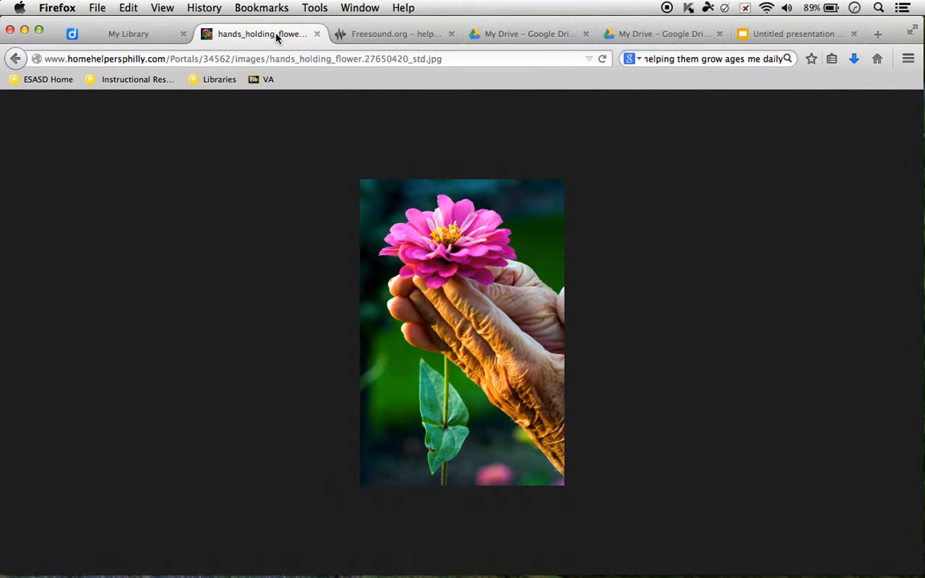
pyautogui.rightClick(455, 284)
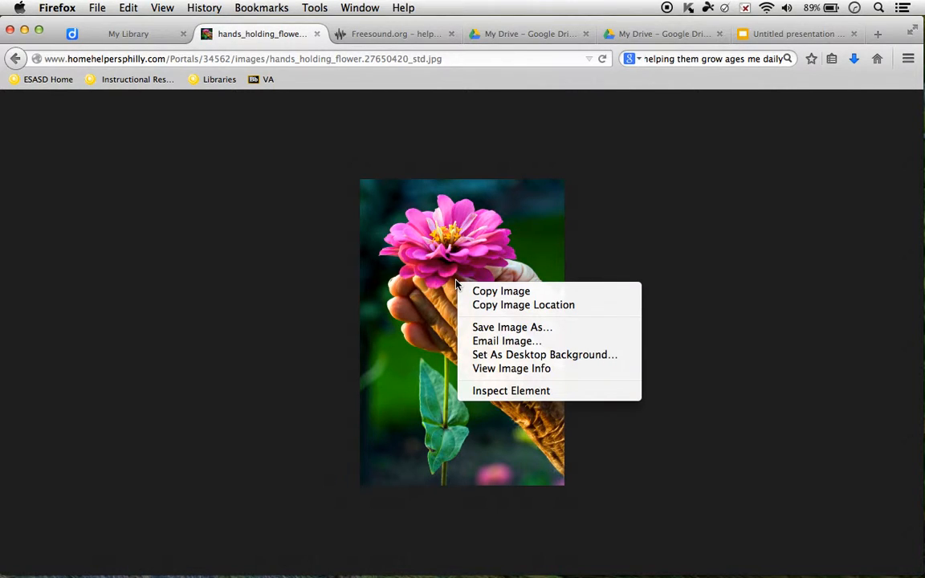
# - Save the image as hands_holding_flower.27650420_std.jpg in Creative Writing Files, then return to the presentation
pyautogui.click(509, 328)
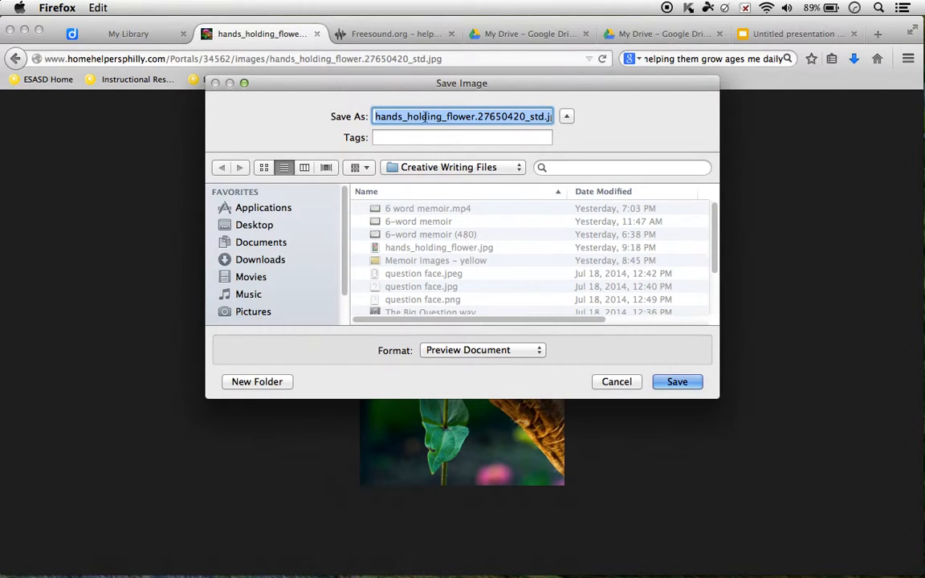
pyautogui.click(468, 119)
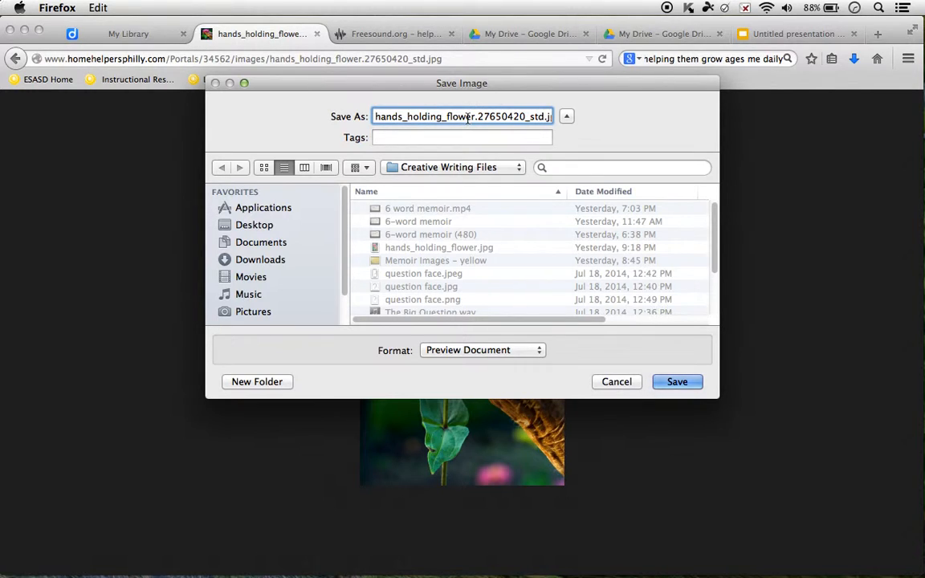
pyautogui.moveTo(538, 116); pyautogui.dragTo(559, 116)
pyautogui.click(544, 118)
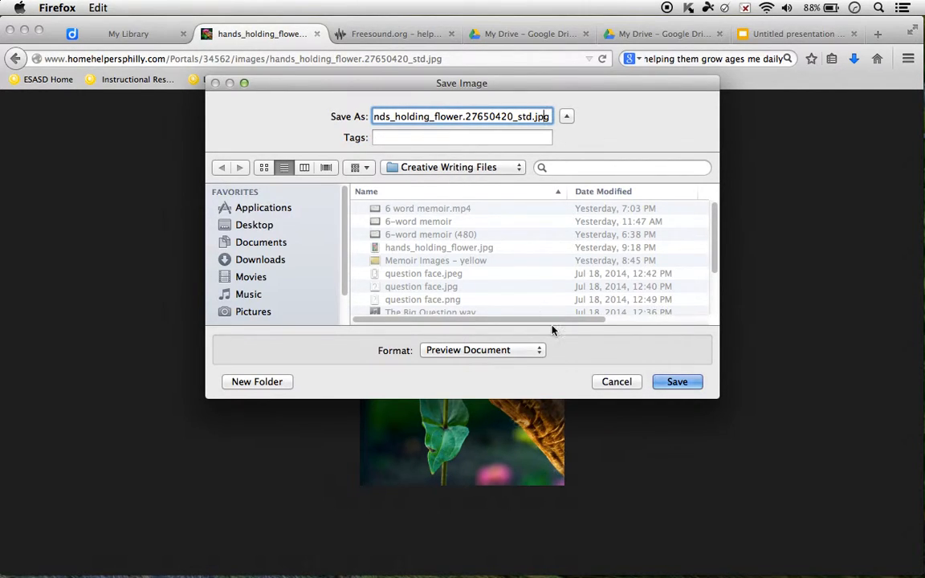
pyautogui.click(680, 384)
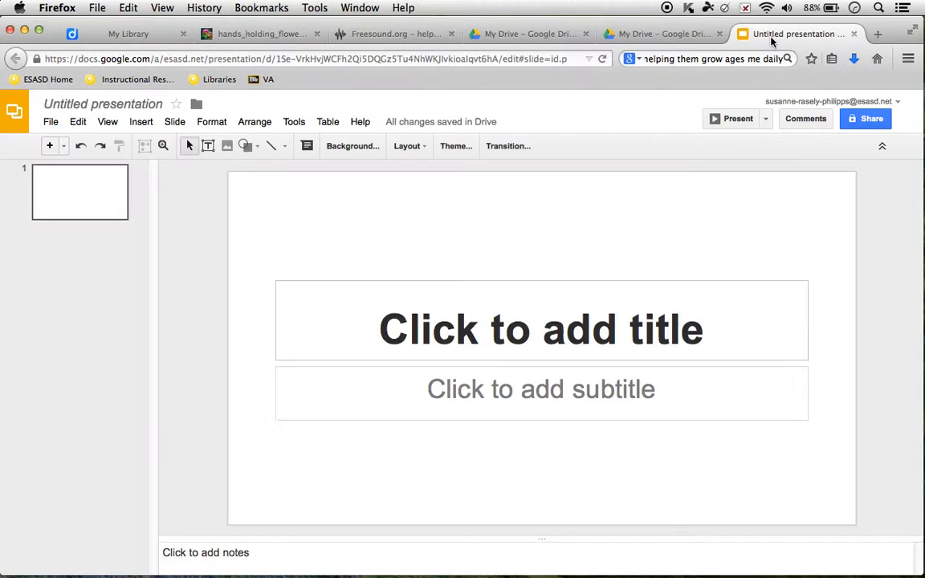
pyautogui.click(769, 37)
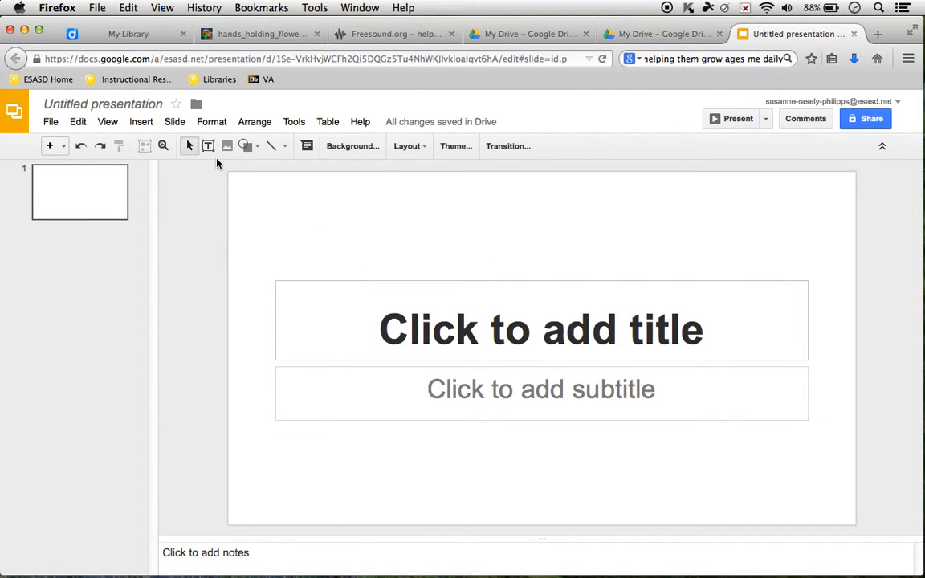
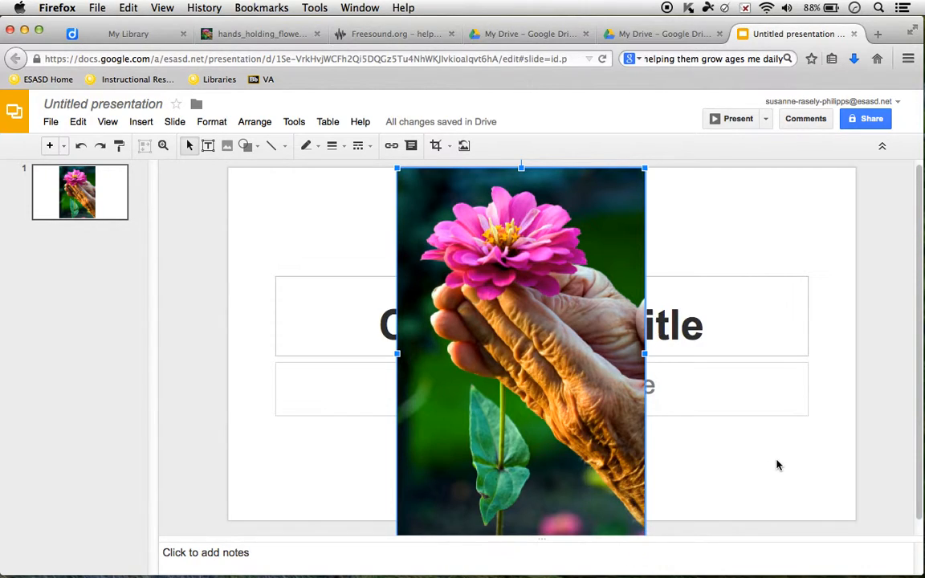
# - Scroll down the slide to view the inserted hands-holding-flower photo
pyautogui.scroll(-1, 777, 465)
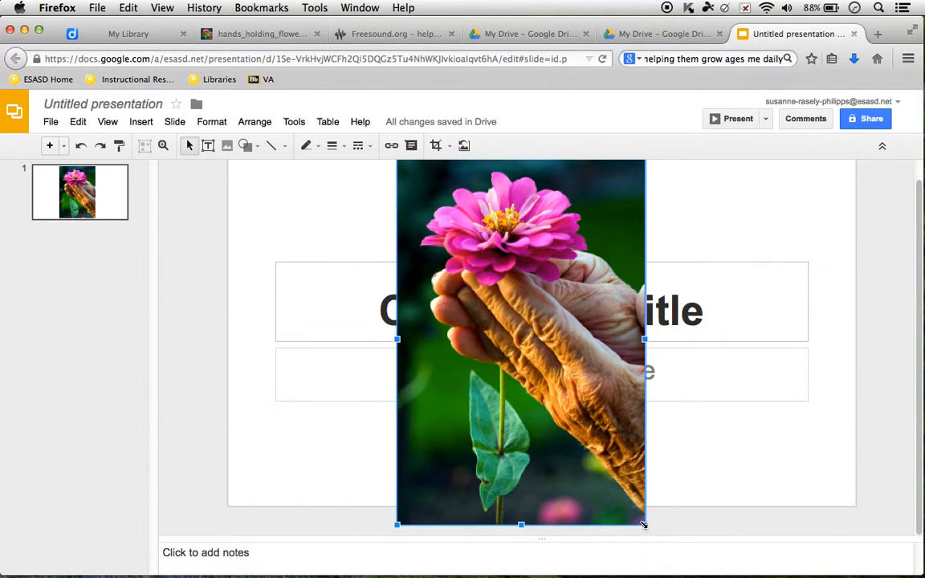
# - Drag the photo's bottom-right corner twice so it extends past the slide's bottom edge
pyautogui.moveTo(644, 526); pyautogui.dragTo(665, 533)
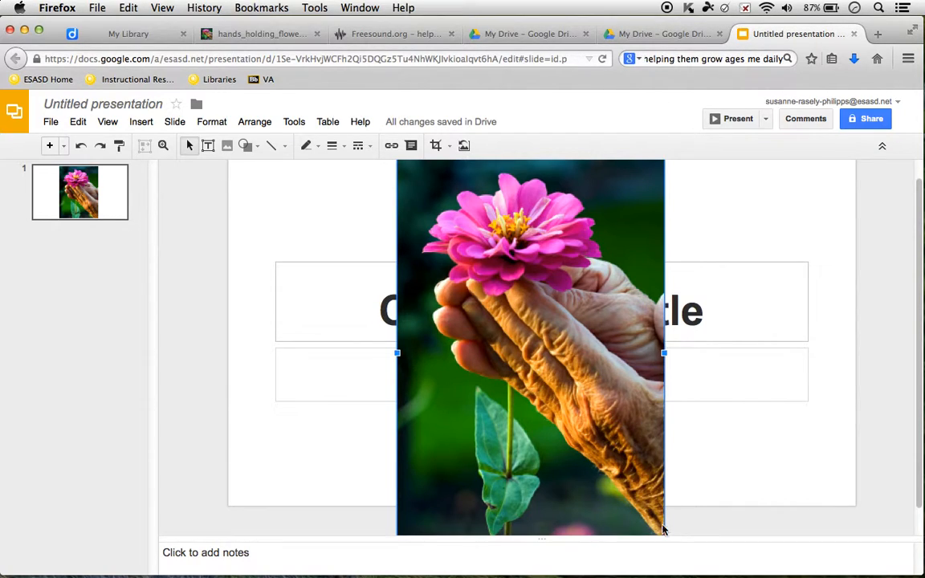
pyautogui.scroll(-2, 665, 532)
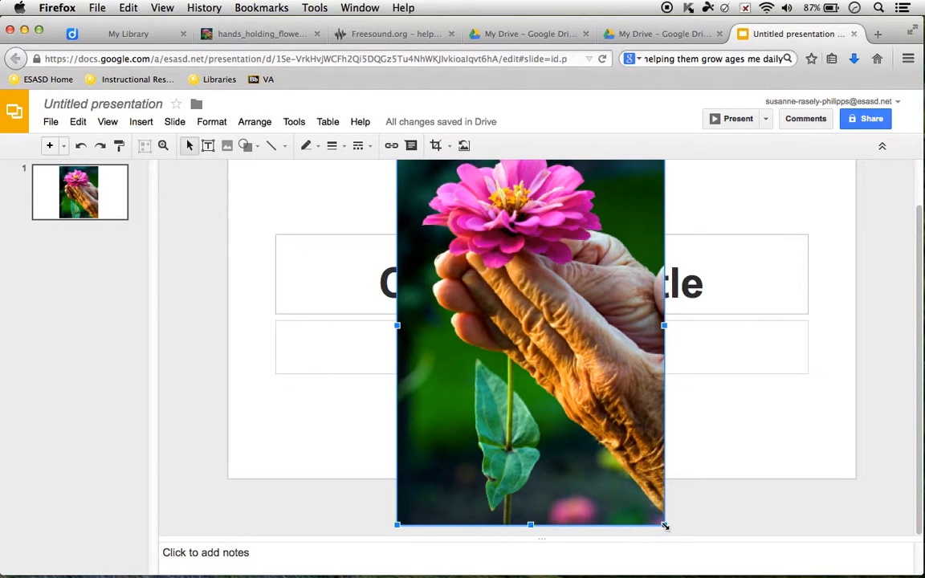
pyautogui.moveTo(666, 528); pyautogui.dragTo(679, 535)
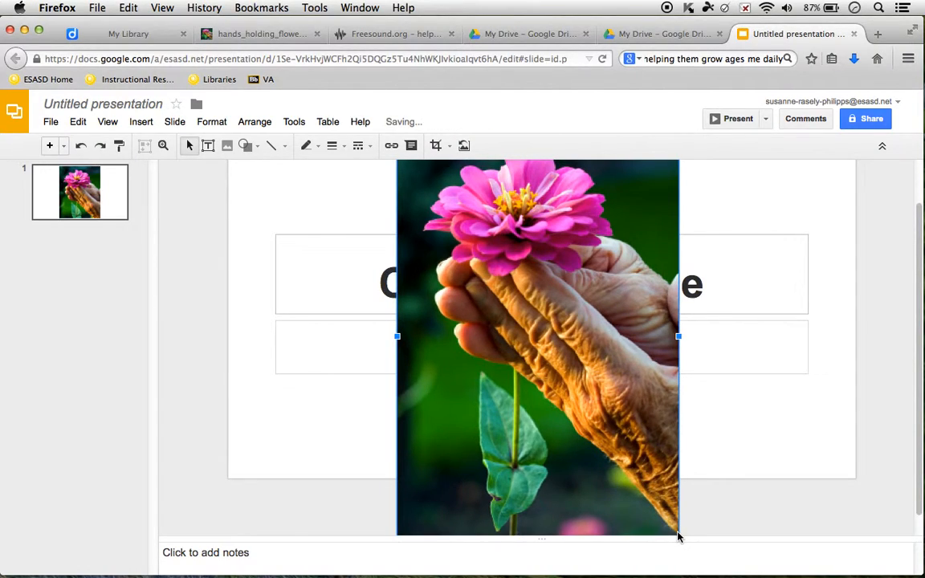
# - Type 'Caring for them ages me daily.' into the subtitle placeholder, then select the photo
pyautogui.click(728, 336)
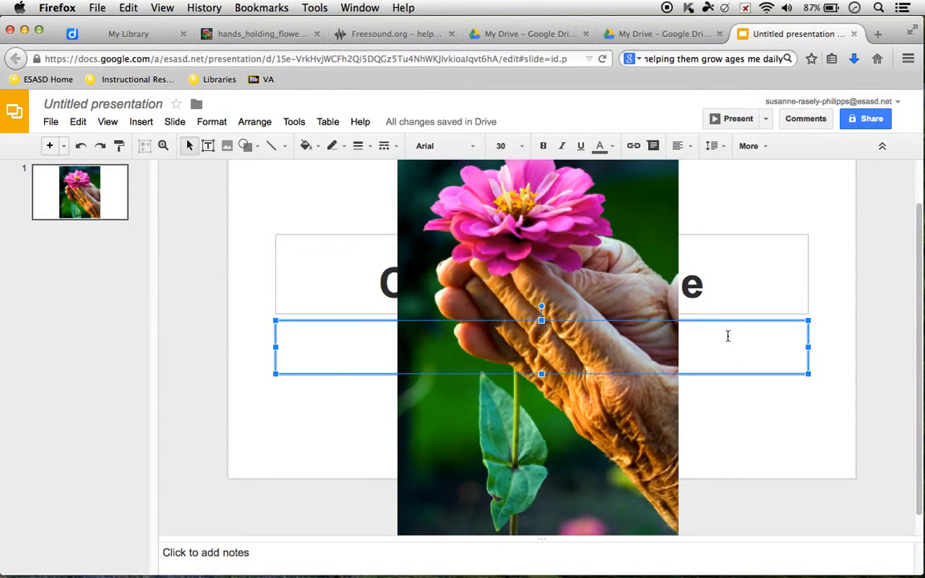
pyautogui.click(708, 277)
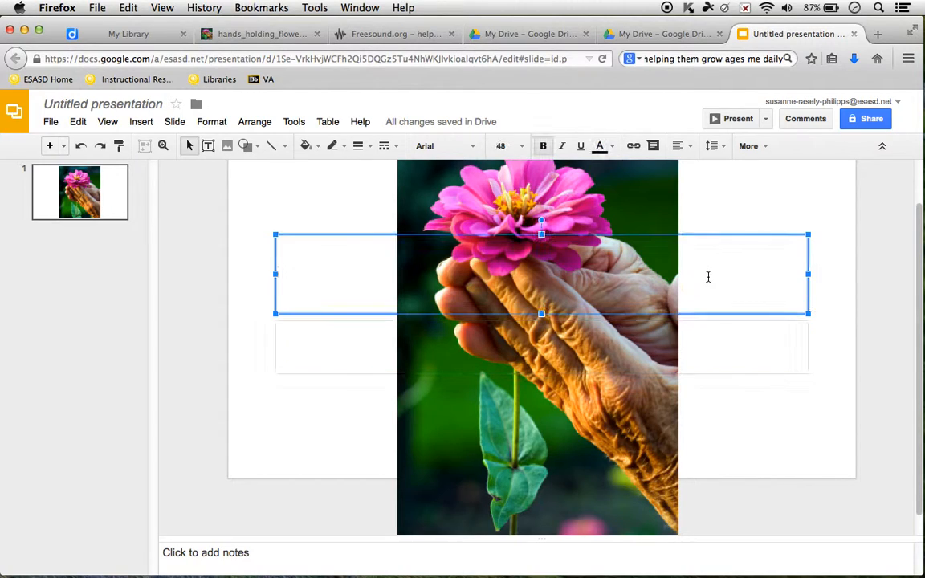
pyautogui.click(714, 371)
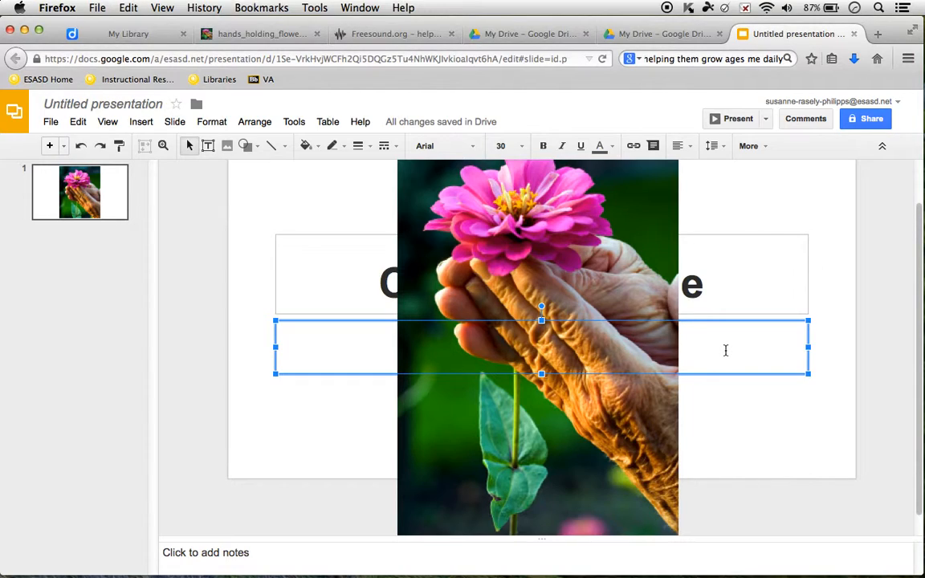
pyautogui.write('B')
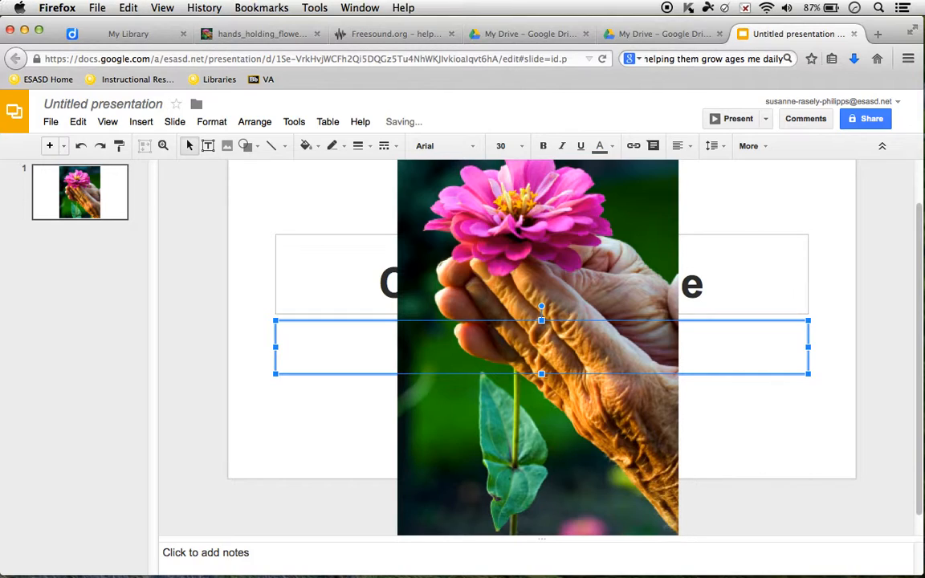
pyautogui.write('me dail')
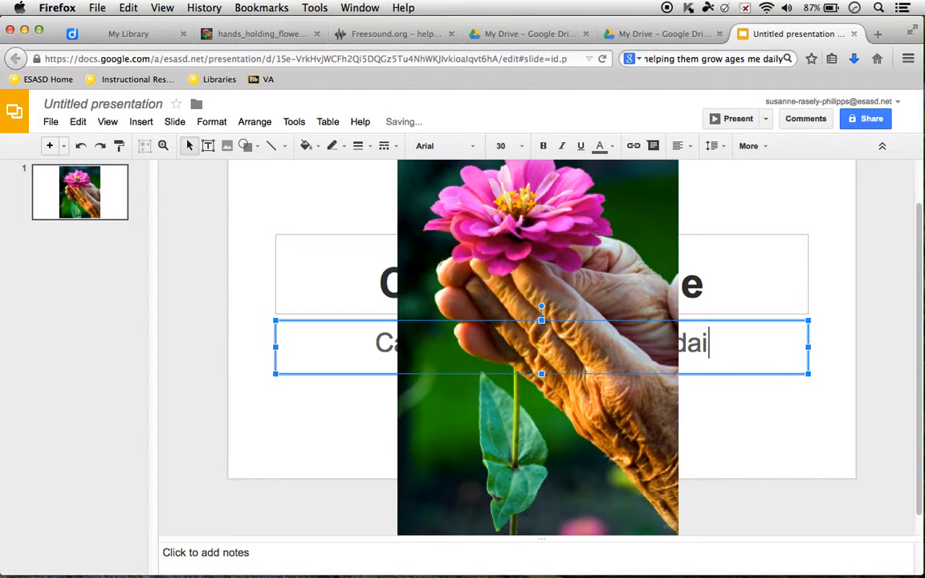
pyautogui.write('y.')
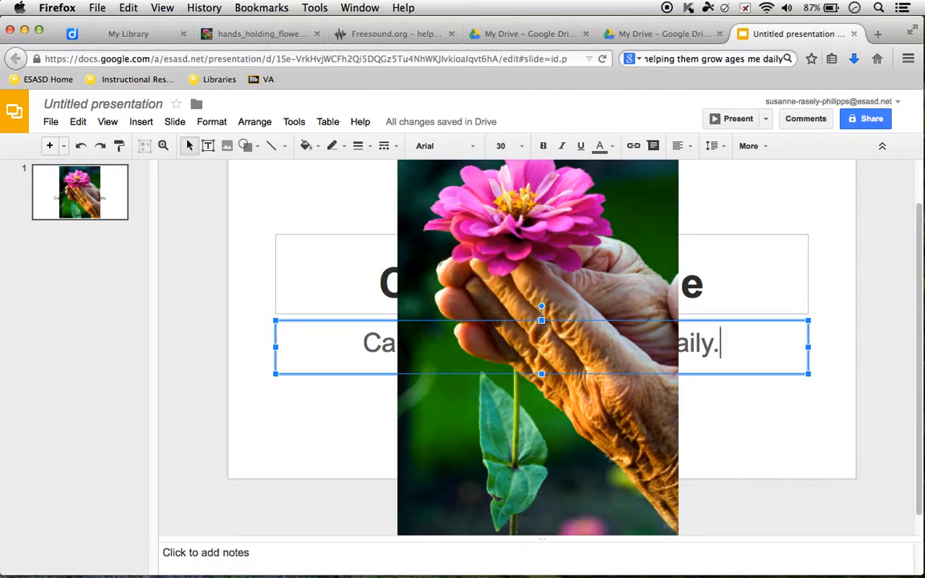
pyautogui.click(584, 254)
# - Send the flower photo backward and select the whole caption text
pyautogui.rightClick(585, 254)
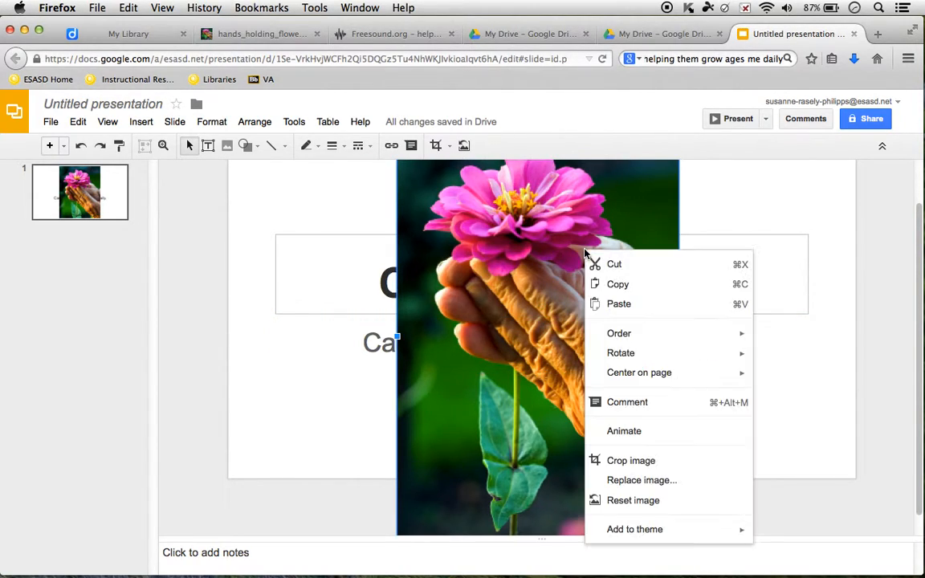
pyautogui.moveTo(620, 341)
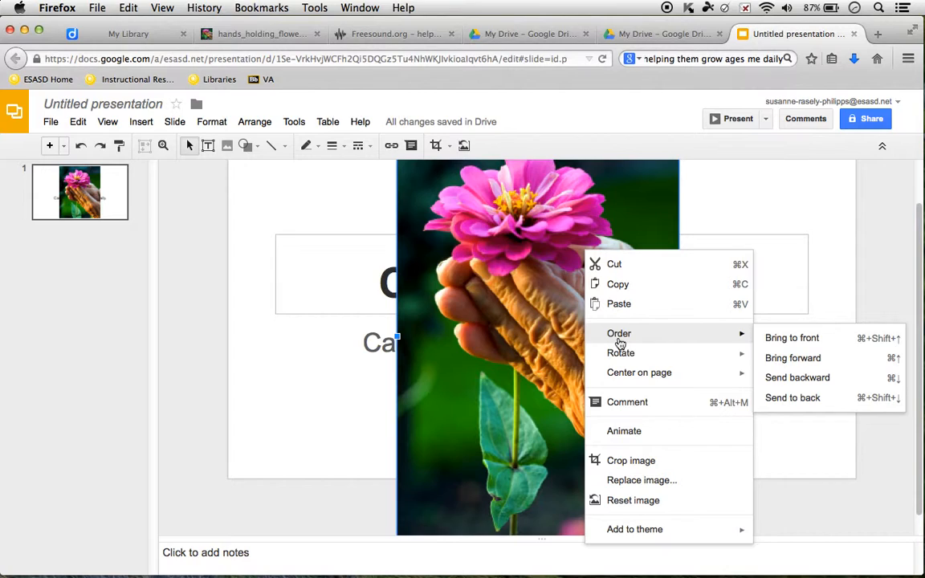
pyautogui.click(784, 379)
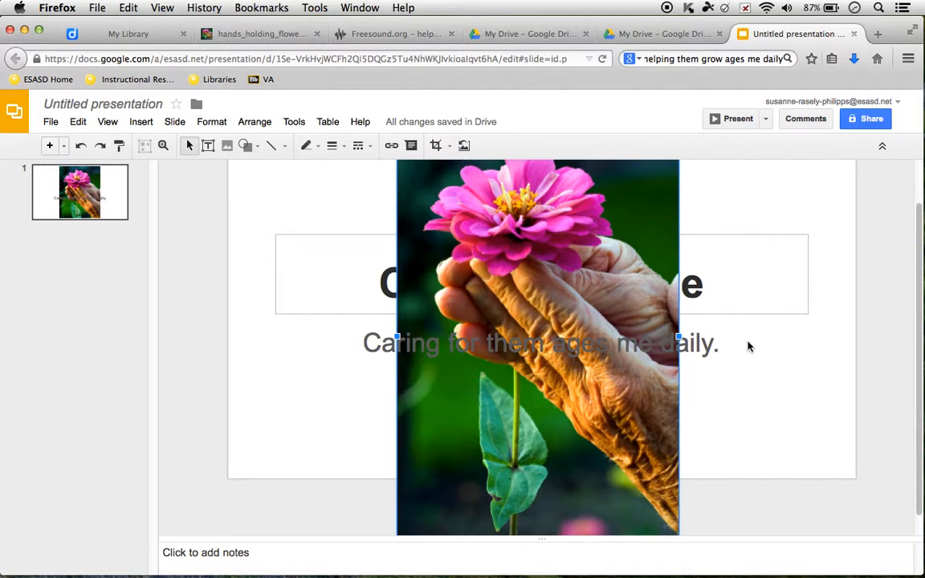
pyautogui.click(721, 349)
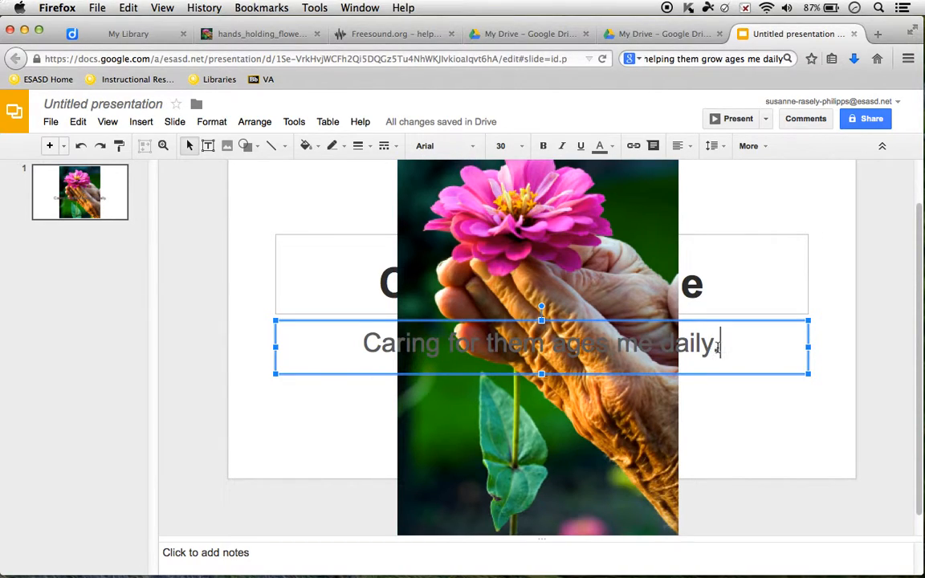
pyautogui.moveTo(718, 347); pyautogui.dragTo(359, 344)
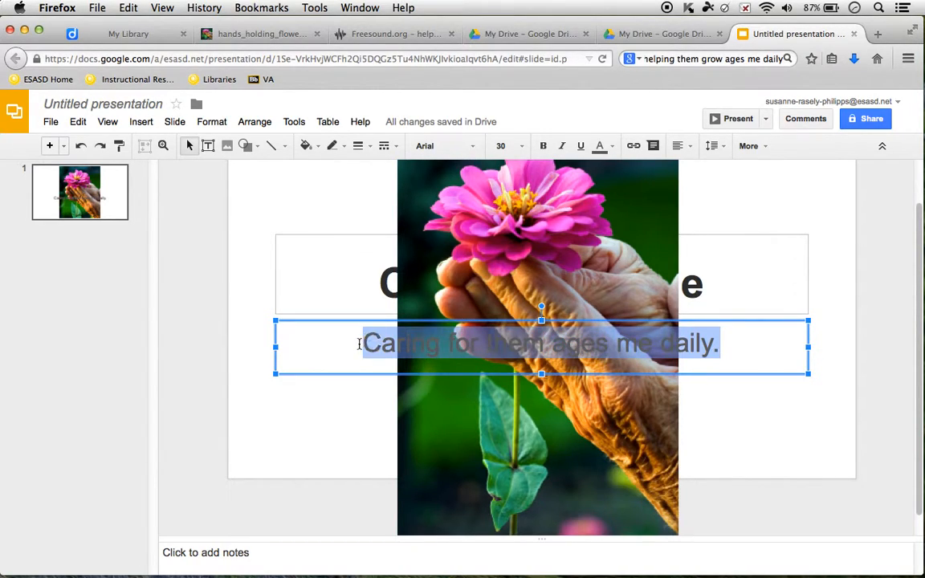
# - Make the caption text black and bold
pyautogui.click(613, 147)
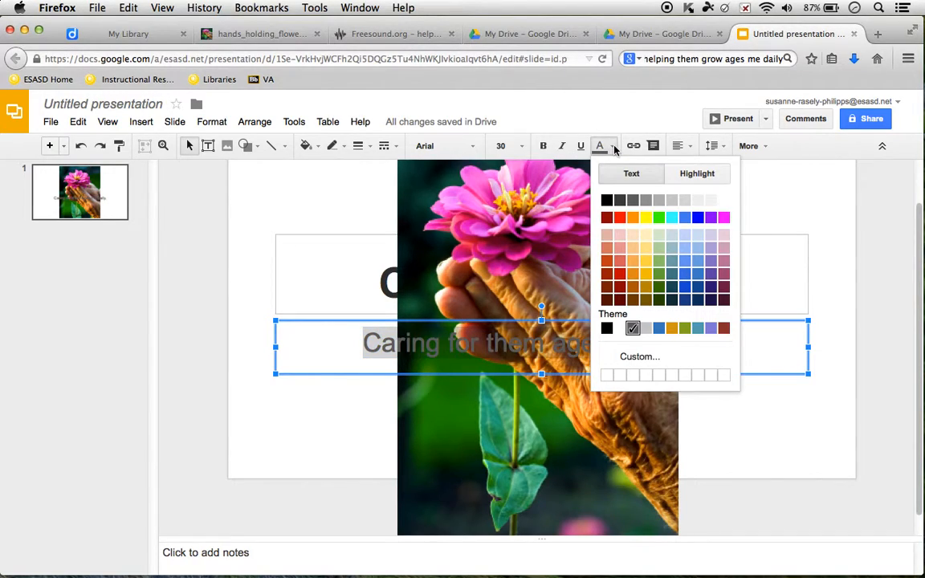
pyautogui.click(607, 200)
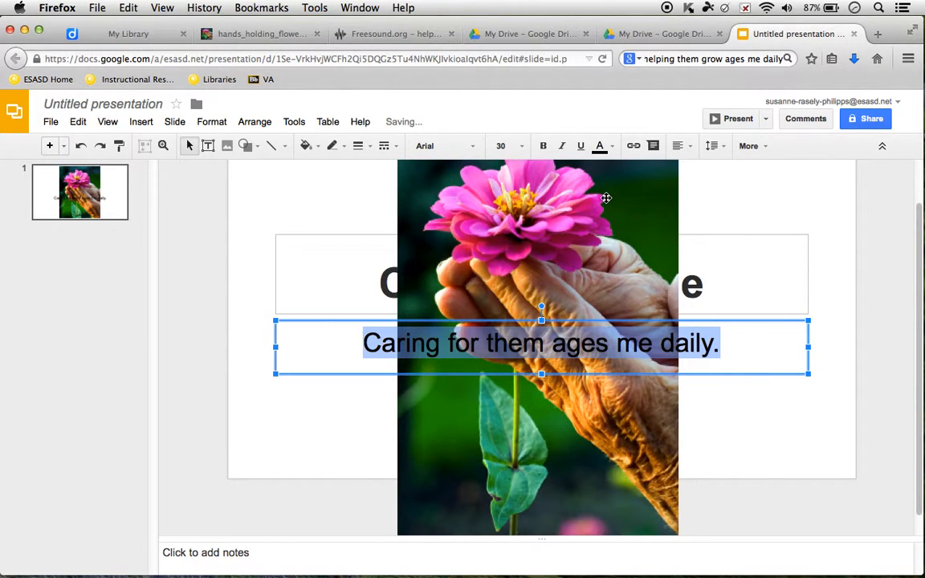
pyautogui.click(543, 147)
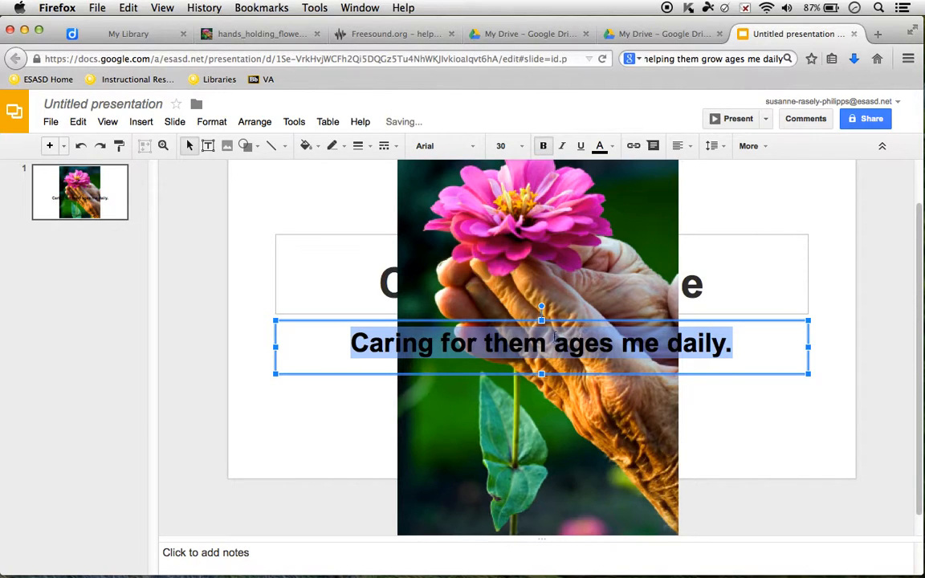
# - Break the caption before 'ages' into two lines and reposition its box over the hands
pyautogui.click(558, 345)
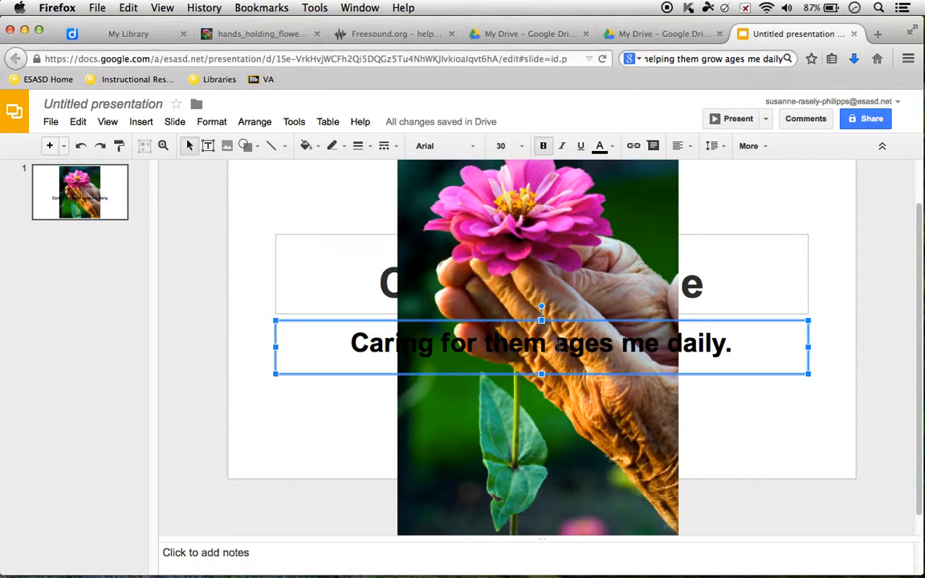
pyautogui.press('Return')
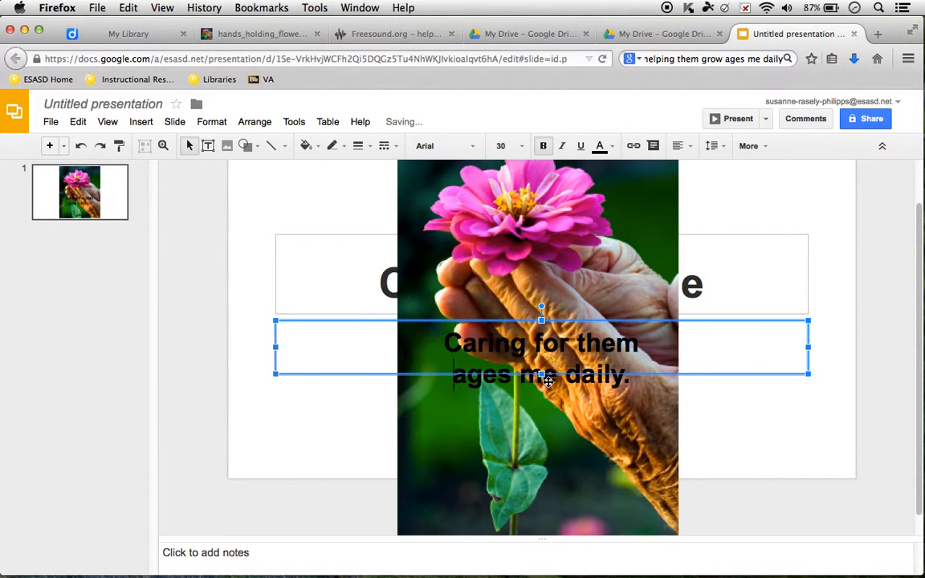
pyautogui.moveTo(542, 374); pyautogui.dragTo(575, 371)
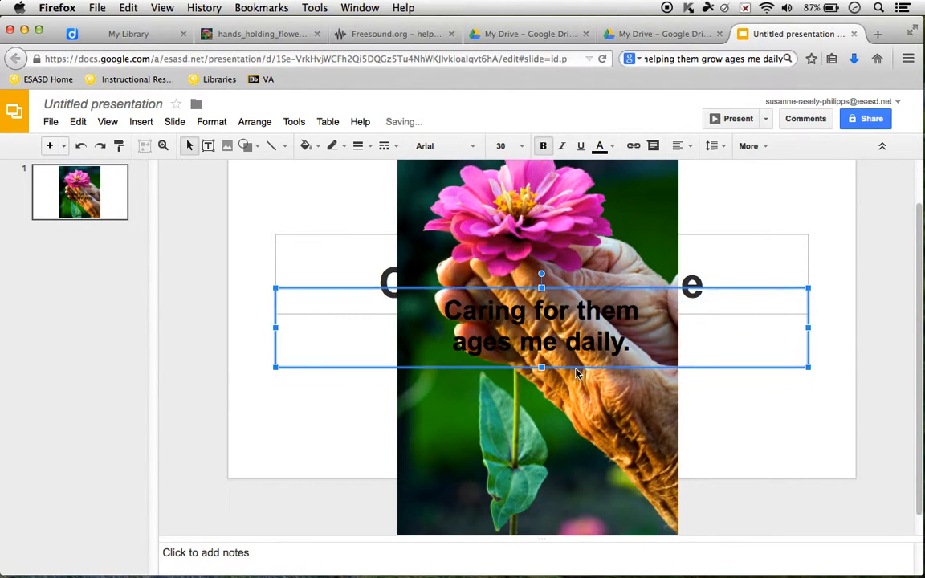
pyautogui.press('Right')
pyautogui.press('Right')
pyautogui.press('Right')
pyautogui.press('Right')
pyautogui.press('Right')
pyautogui.press('Right')
pyautogui.press('Right')
pyautogui.press('Right')
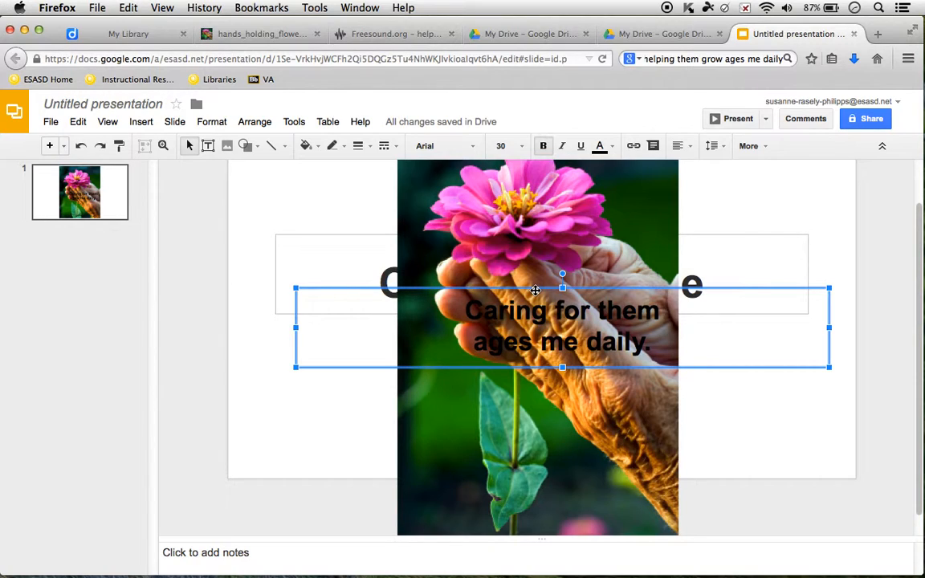
pyautogui.click(713, 427)
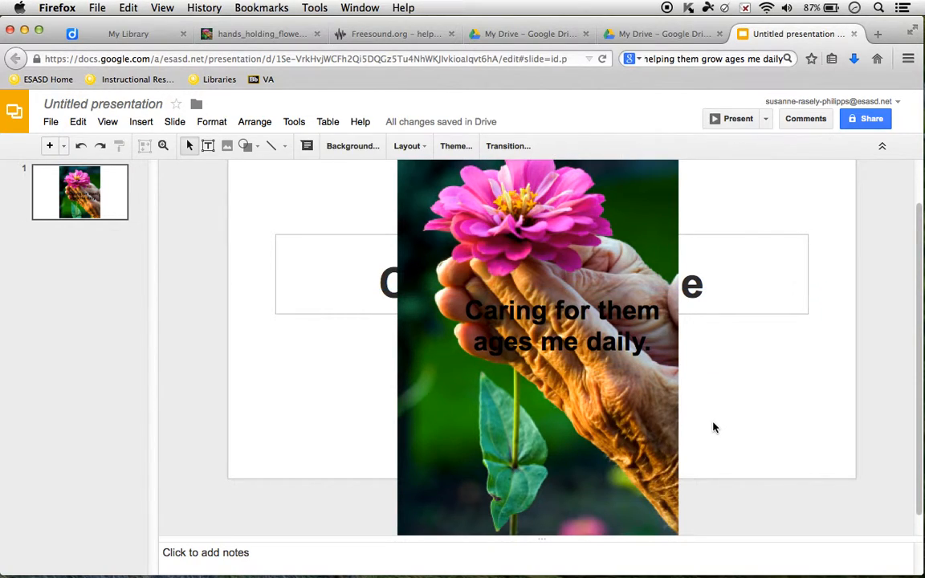
# - Delete the old title text box hidden behind the photo
pyautogui.click(720, 236)
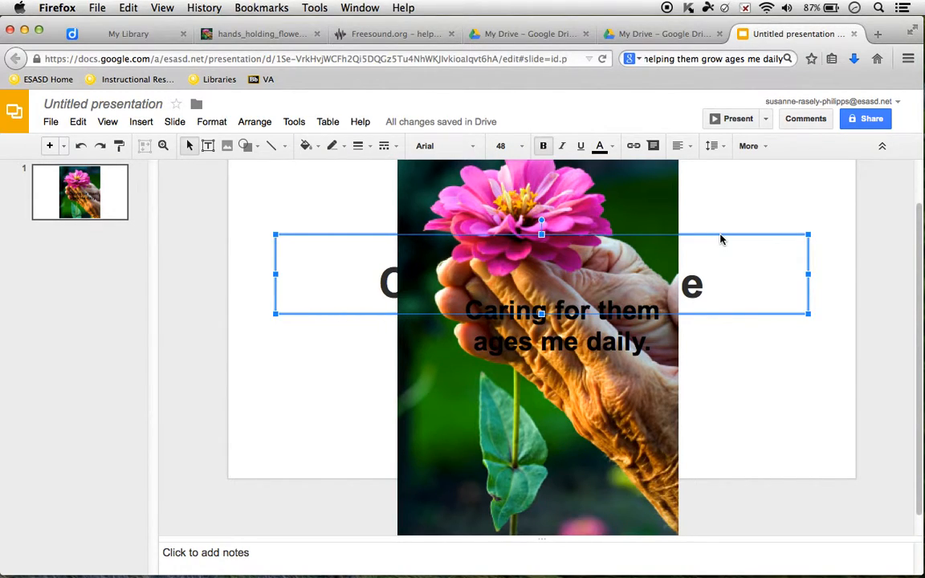
pyautogui.press('Delete')
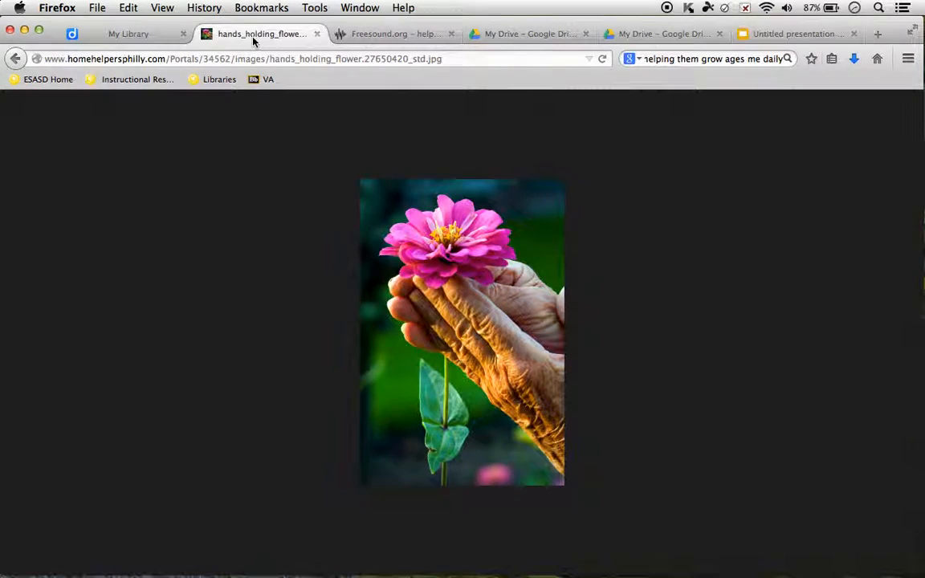
# - Copy the flower image's web address and paste it into the slide's speaker notes
pyautogui.click(255, 36)
pyautogui.click(255, 59)
pyautogui.press('super+c')
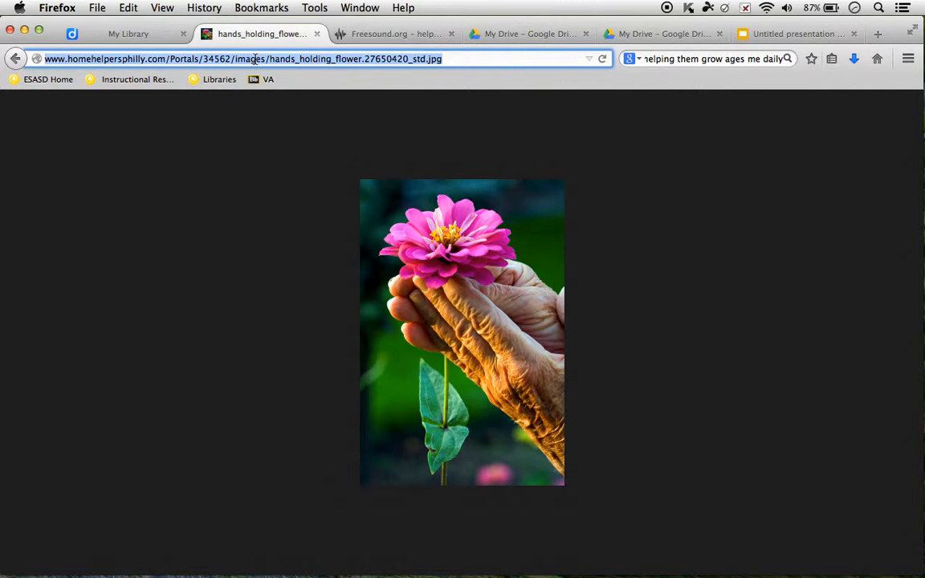
pyautogui.moveTo(186, 573)
pyautogui.click(758, 32)
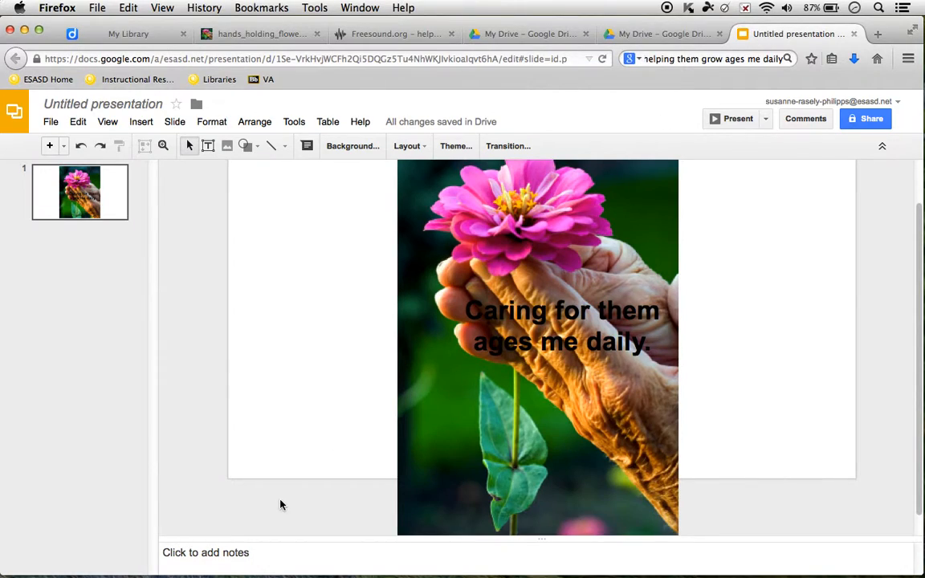
pyautogui.click(253, 554)
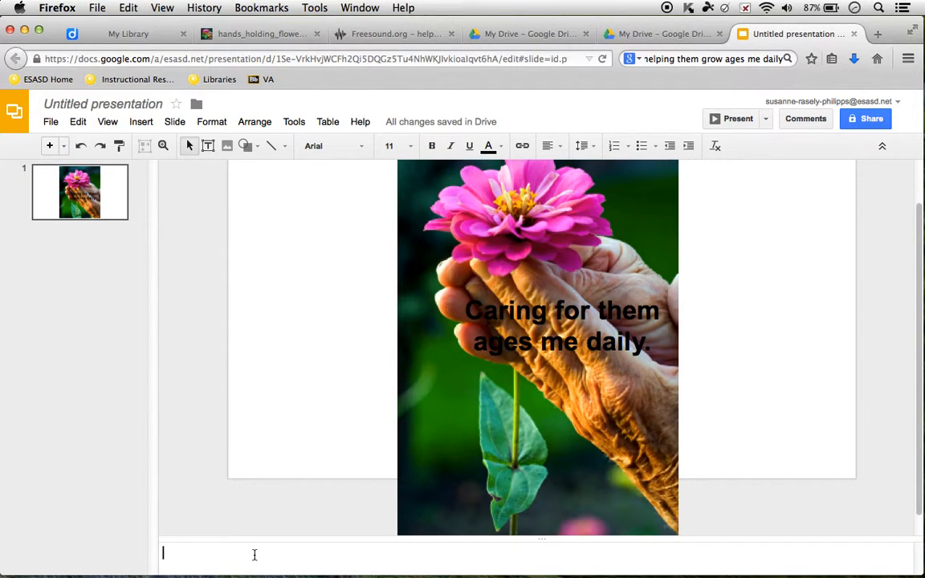
pyautogui.press('super+v')
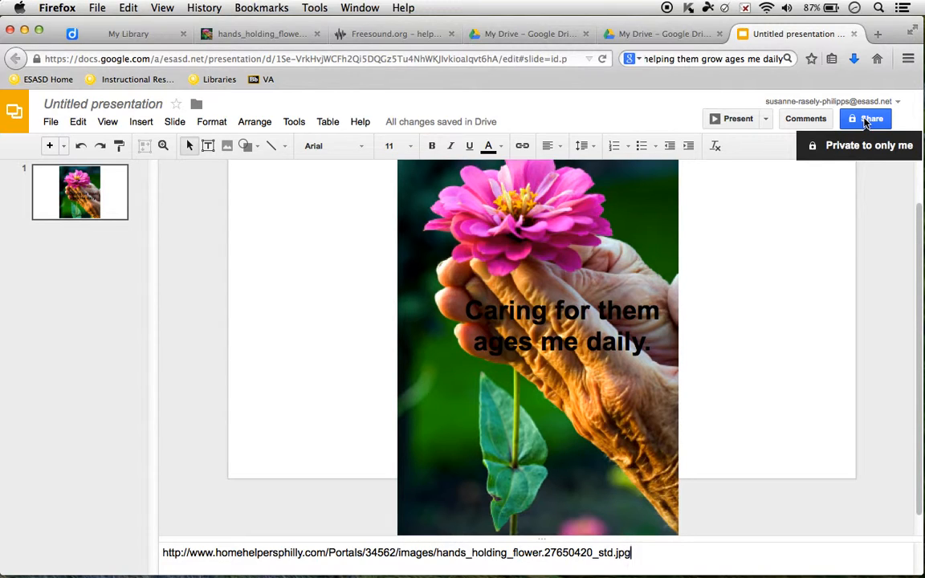
# - Name the presentation '6 word memoir' when prompted on sharing, and save
pyautogui.click(866, 120)
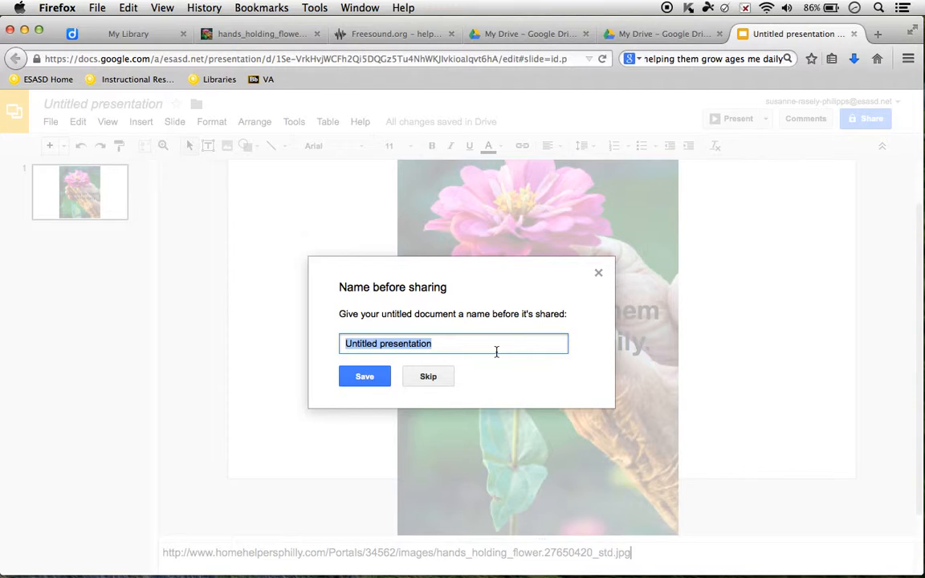
pyautogui.write('6')
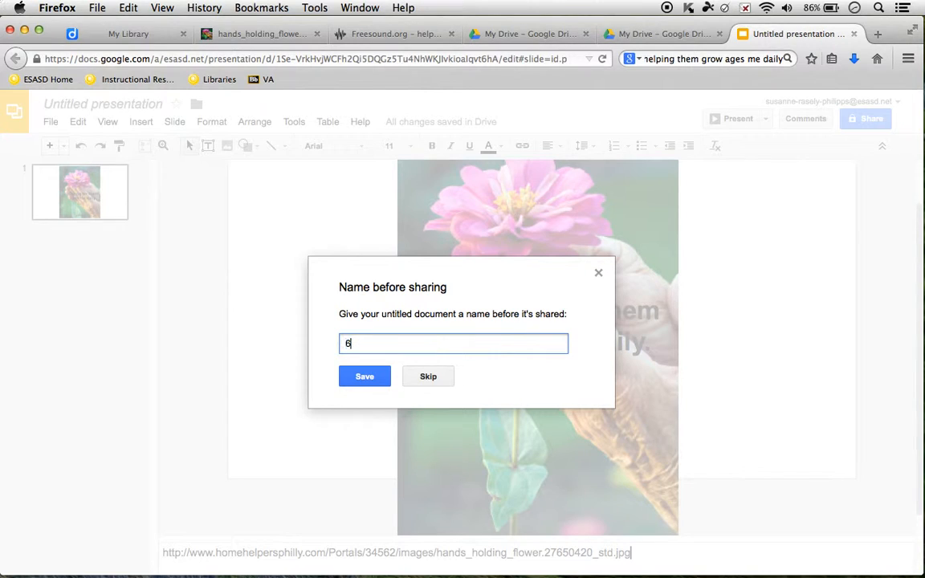
pyautogui.write(' word memoir')
pyautogui.click(366, 376)
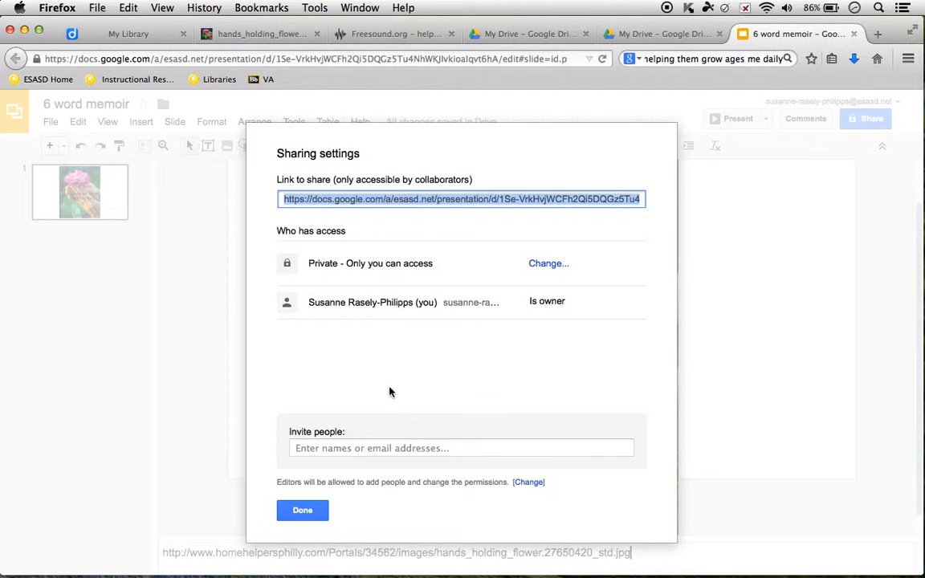
# - Send a Can edit invitation to the collaborator's e-mail address
pyautogui.click(392, 448)
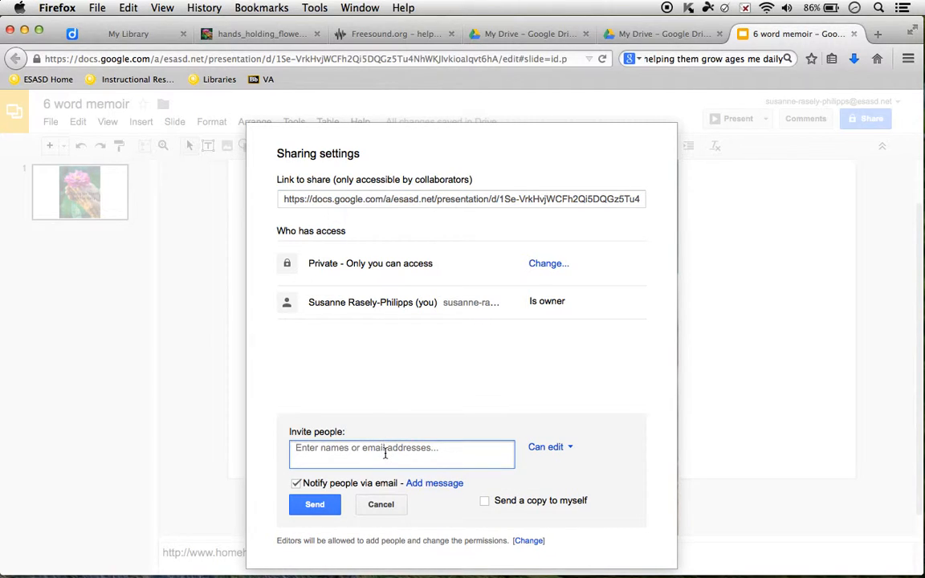
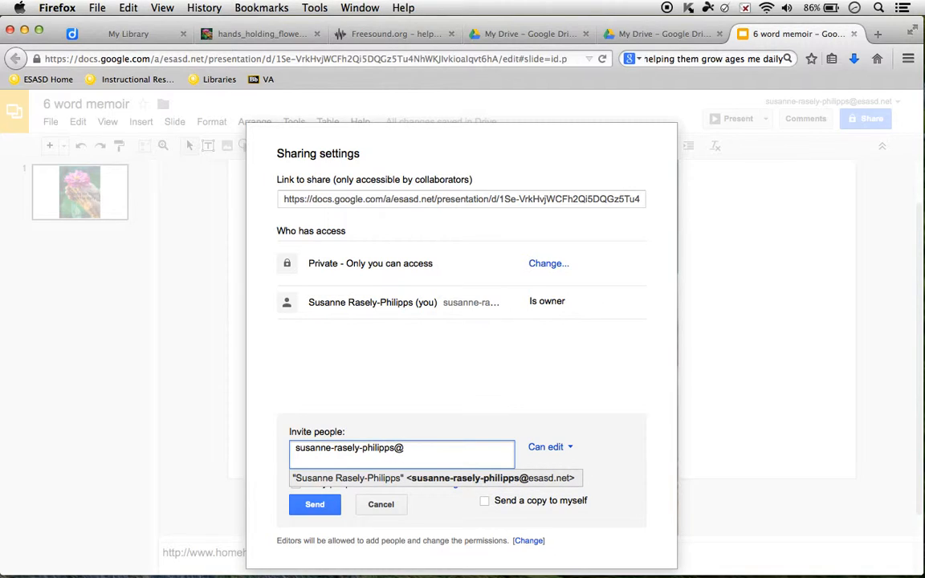
pyautogui.click(316, 504)
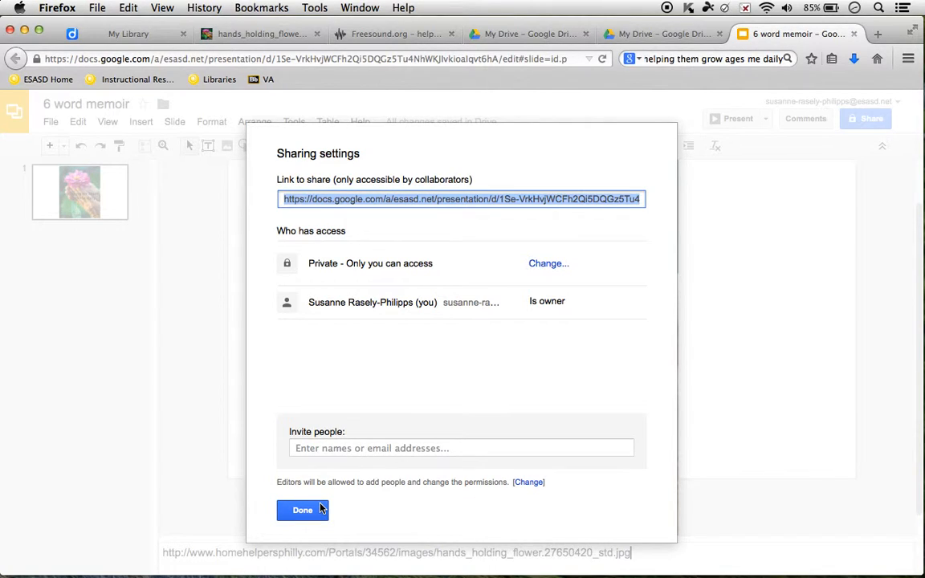
# - Keep link visibility at Specific people, save it, and close the sharing settings
pyautogui.click(546, 269)
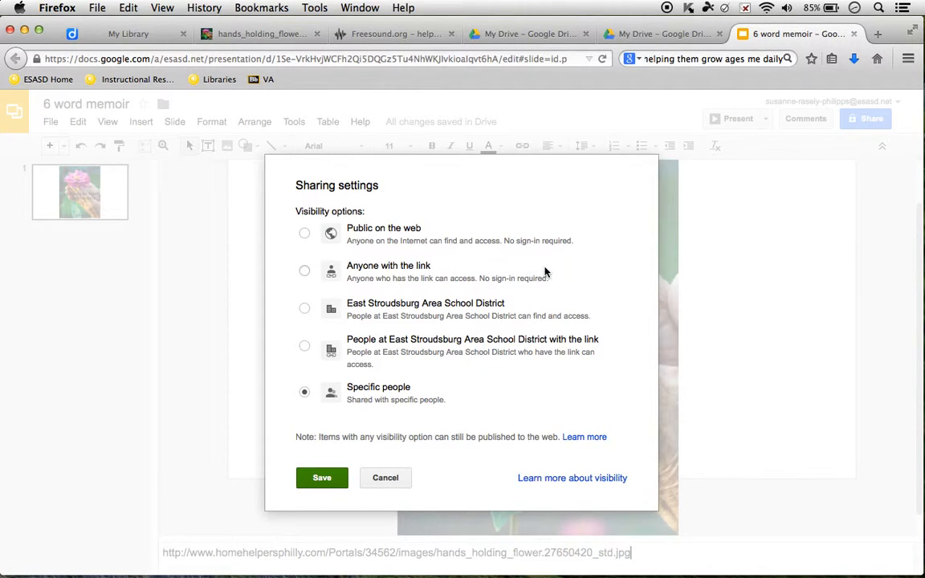
pyautogui.click(303, 276)
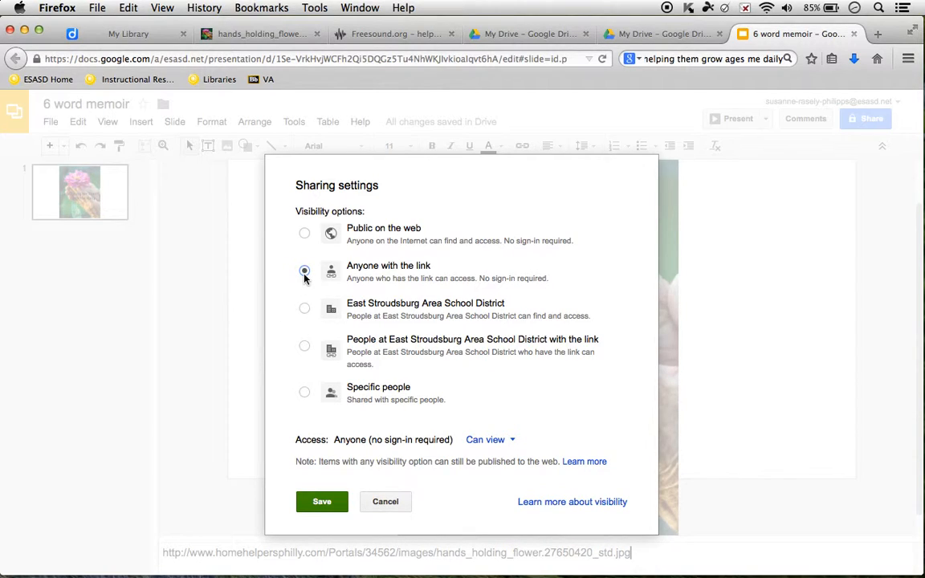
pyautogui.click(304, 392)
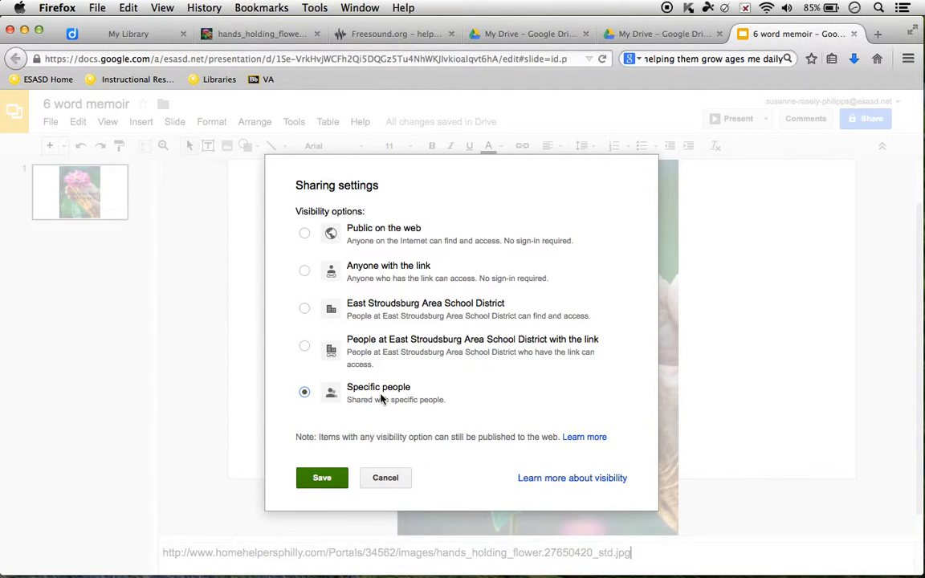
pyautogui.click(323, 481)
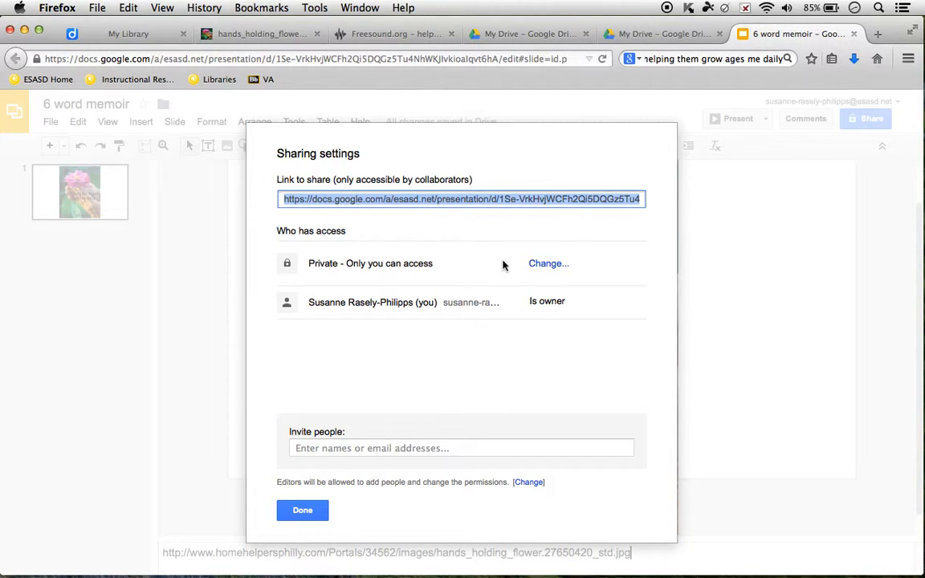
pyautogui.click(558, 263)
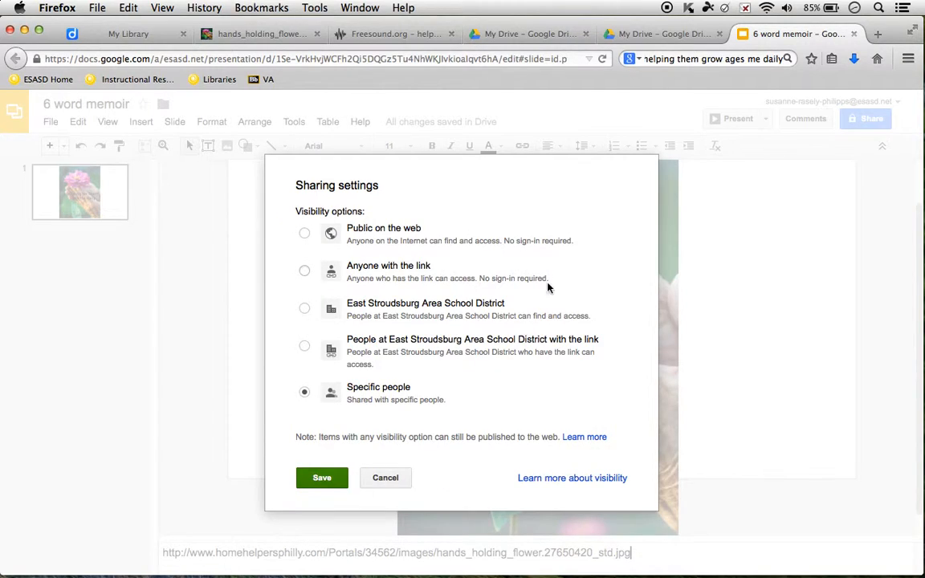
pyautogui.click(320, 480)
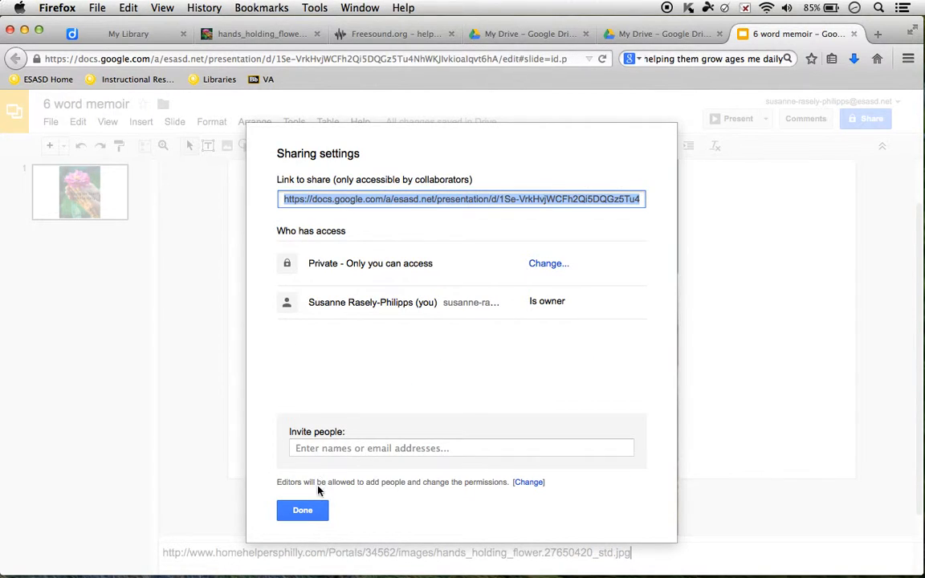
pyautogui.click(304, 511)
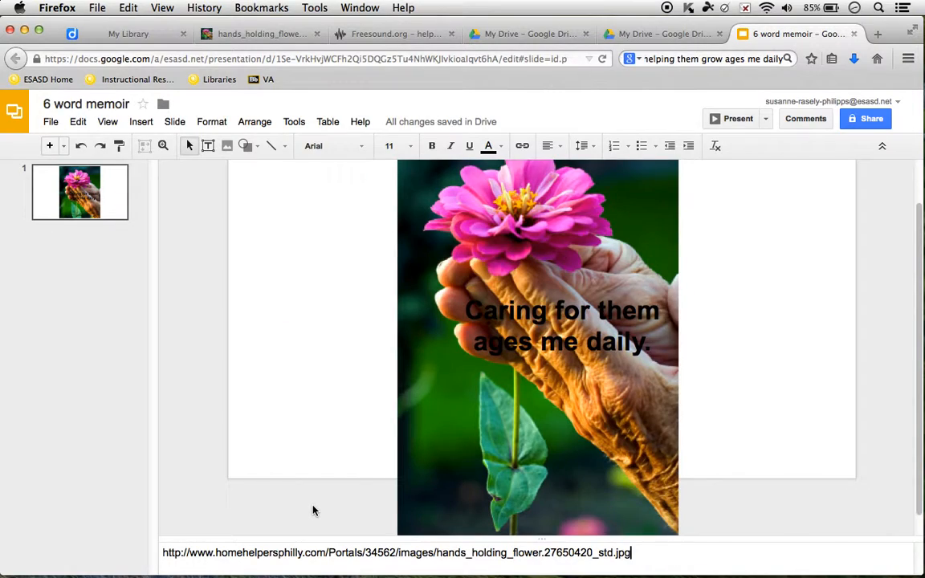